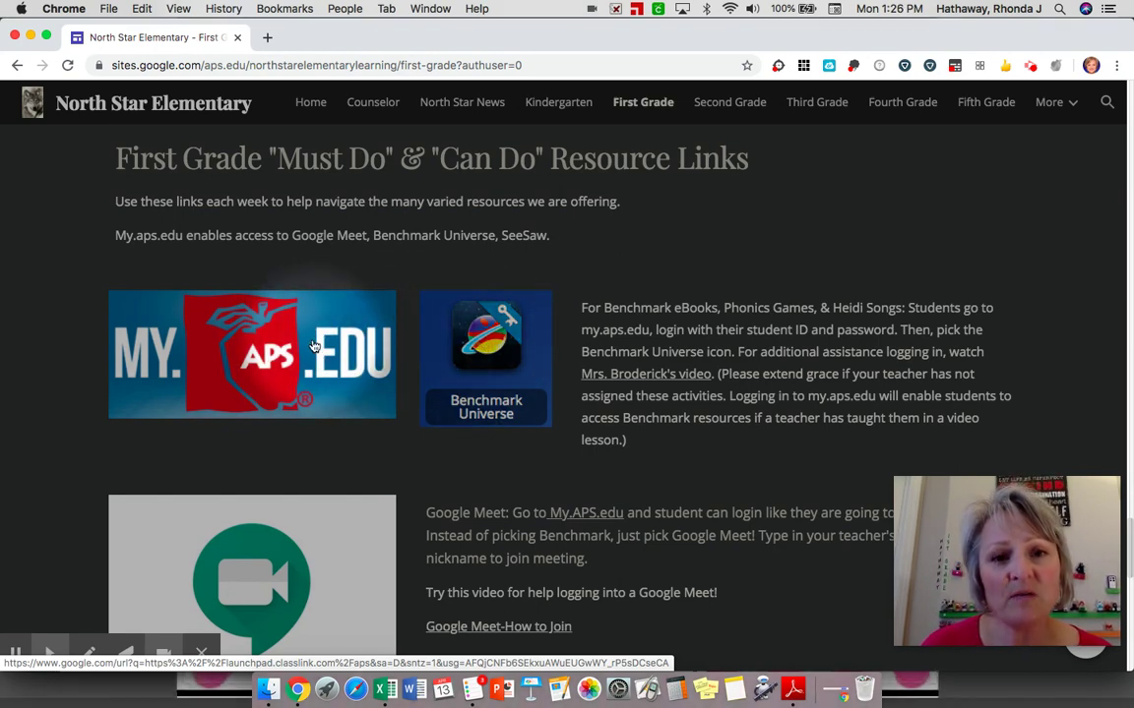
# Open the my.aps.edu login page and sign in to ClassLink with the student's username and account password
pyautogui.click(491, 357)
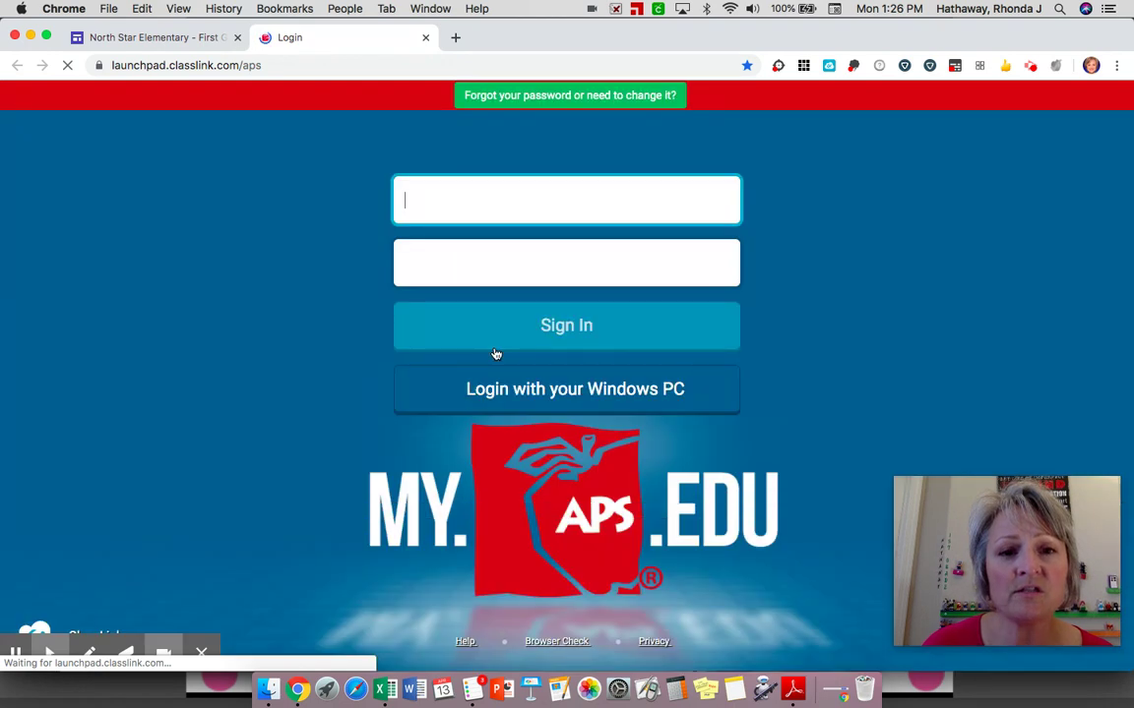
pyautogui.click(509, 196)
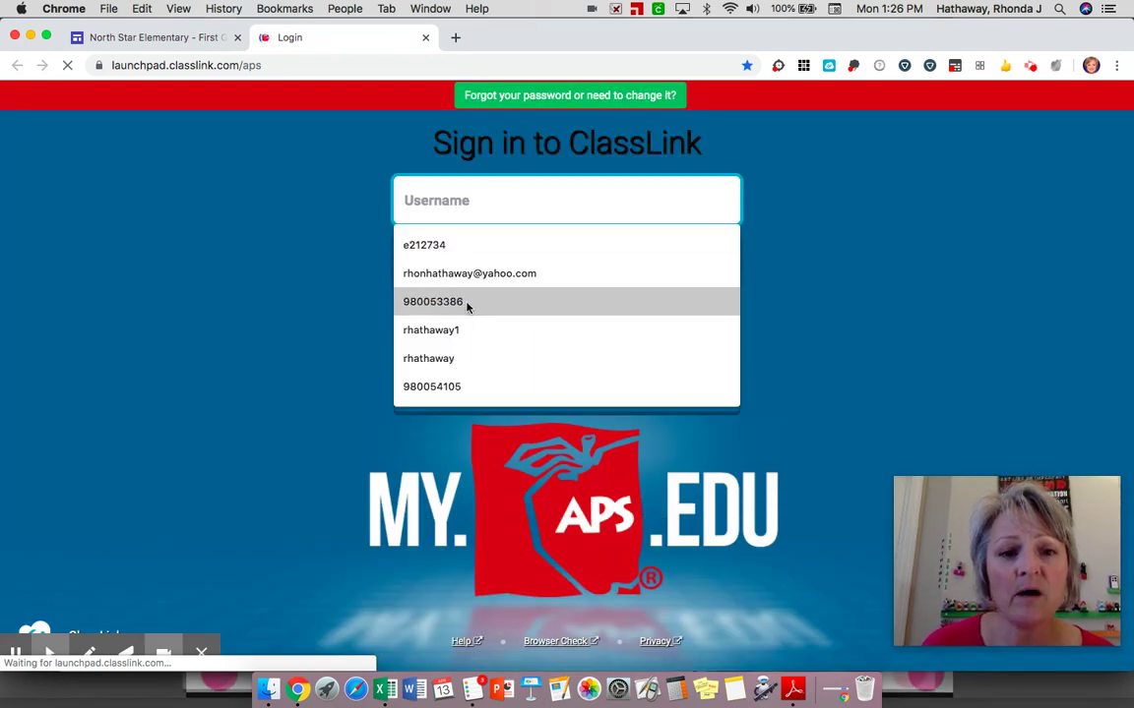
pyautogui.click(1030, 67)
pyautogui.click(1030, 65)
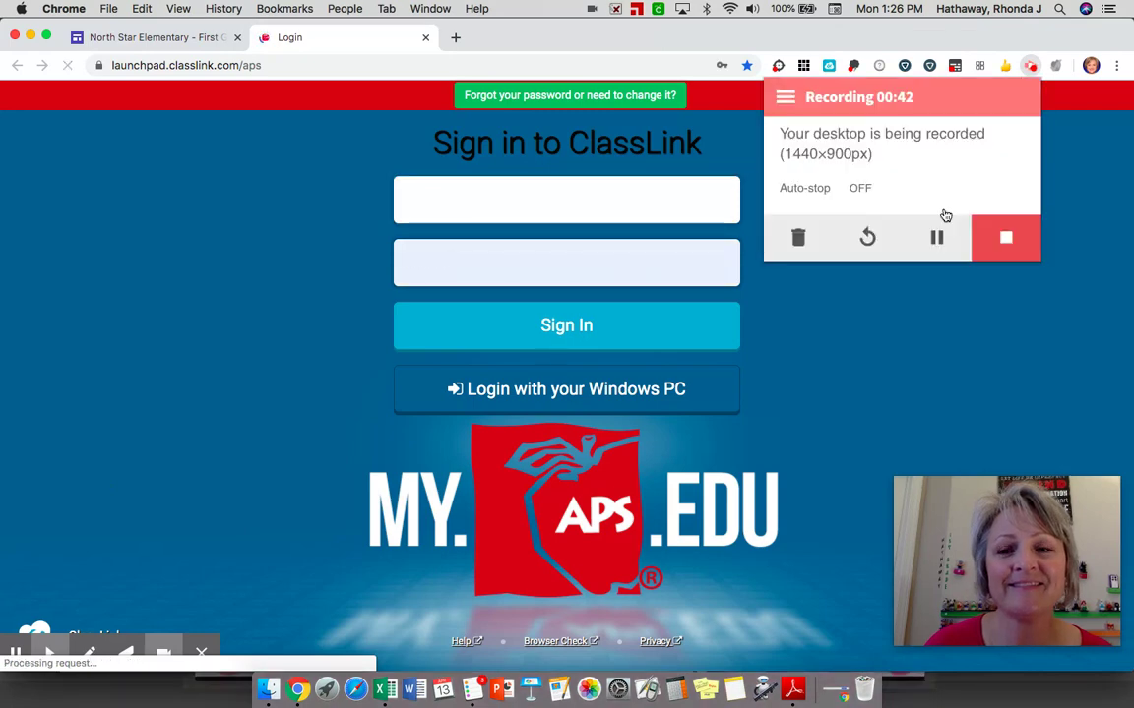
pyautogui.click(934, 238)
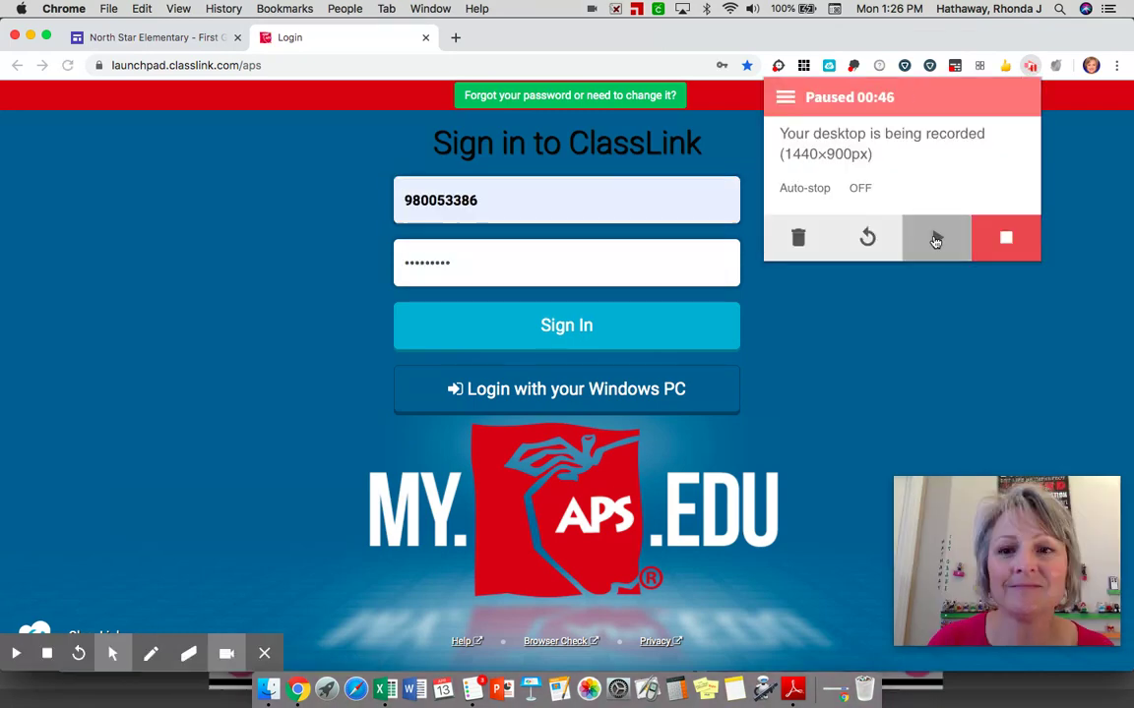
pyautogui.click(933, 238)
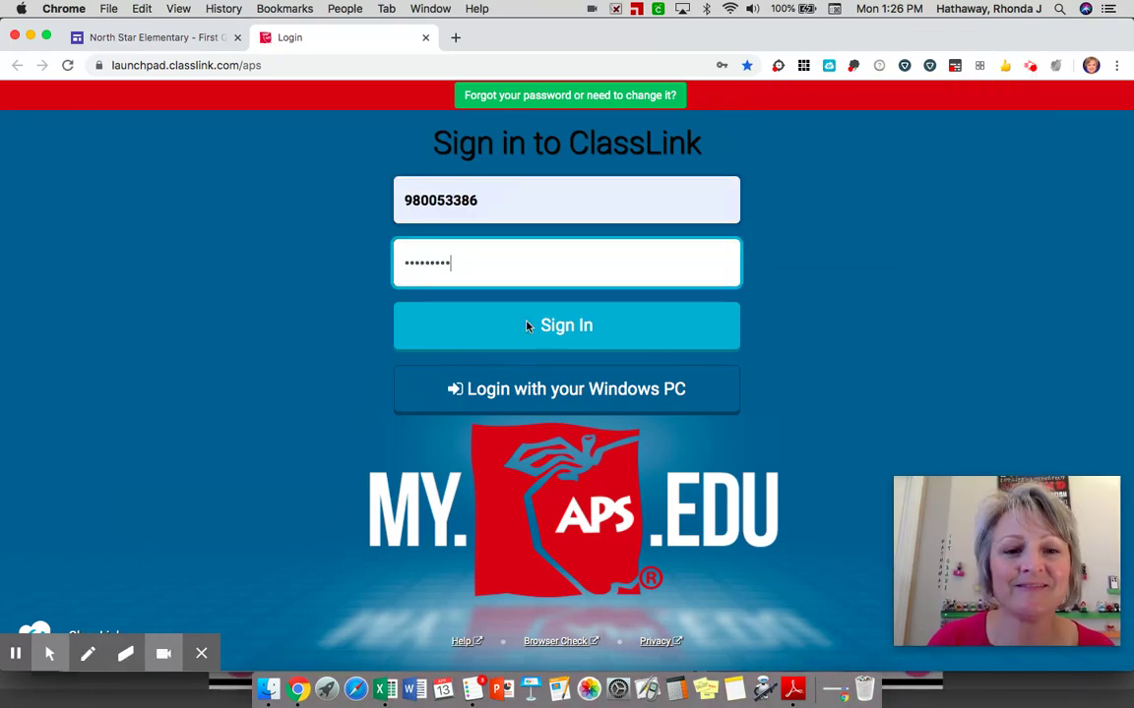
pyautogui.click(527, 325)
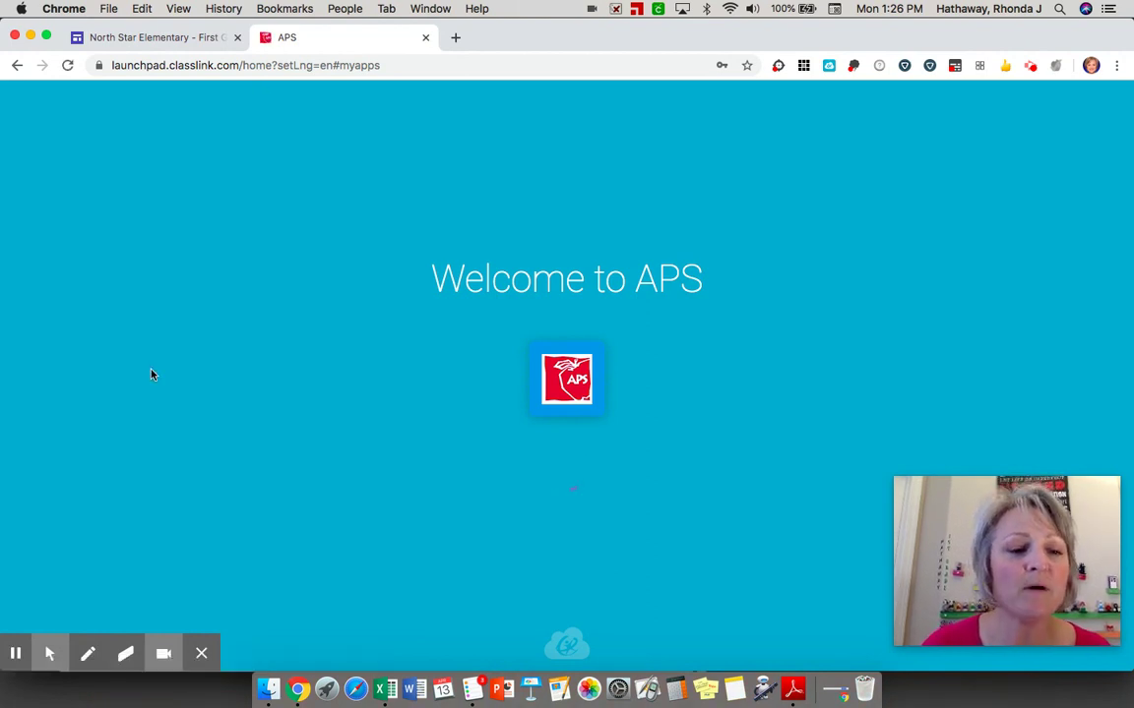
# Launch Benchmark Universe from the student's ClassLink apps and open the Assignments list
pyautogui.moveTo(51, 644)
pyautogui.click(19, 616)
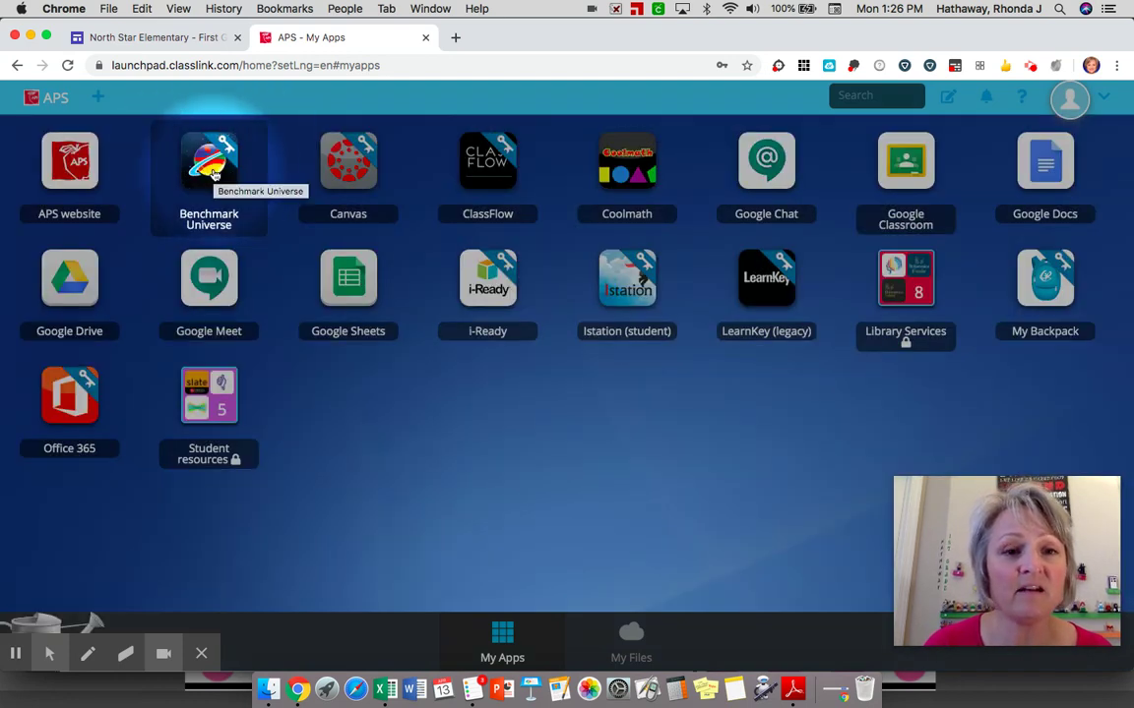
pyautogui.click(214, 173)
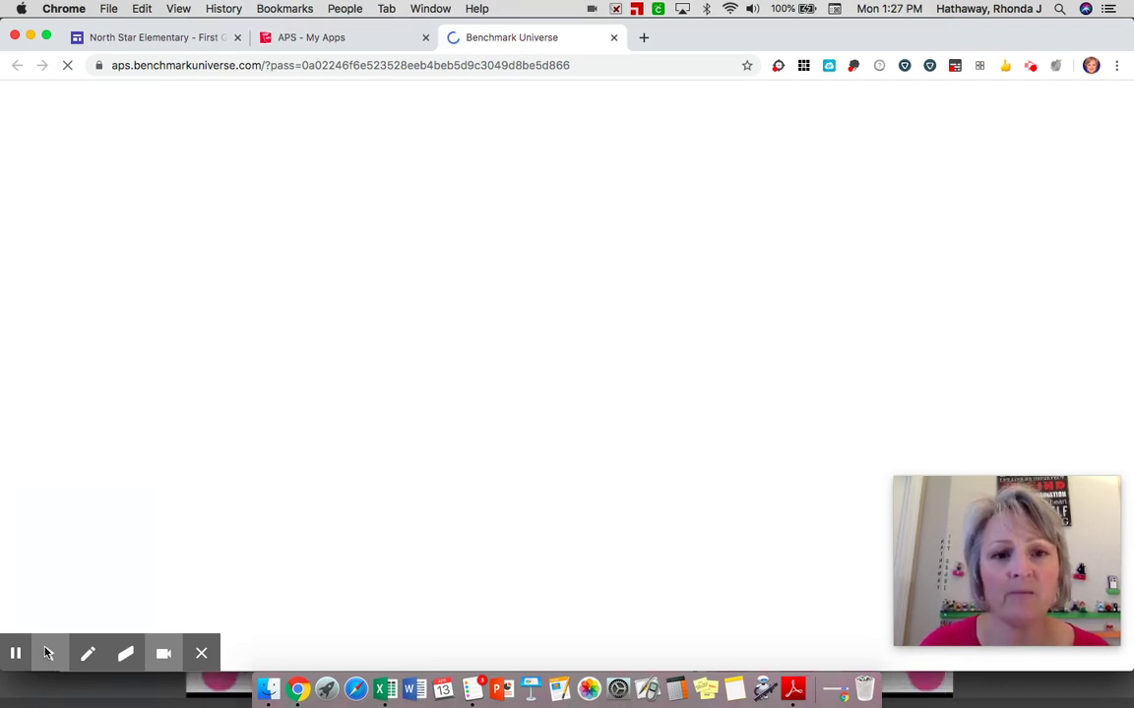
pyautogui.moveTo(46, 652)
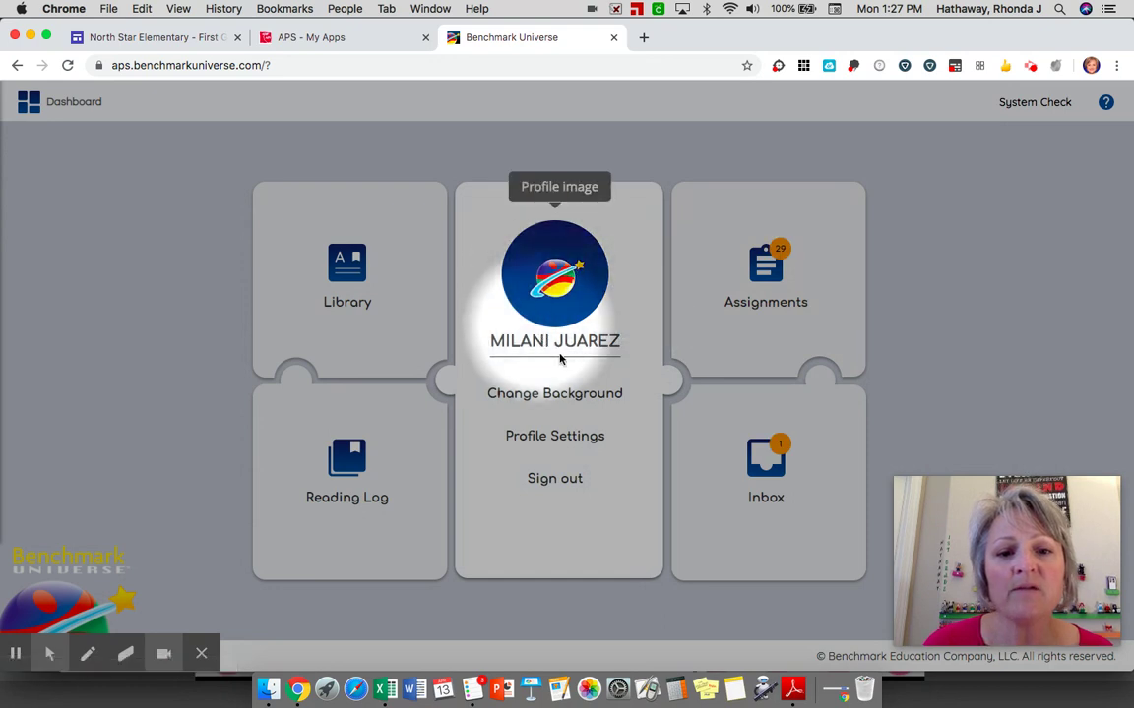
pyautogui.click(771, 274)
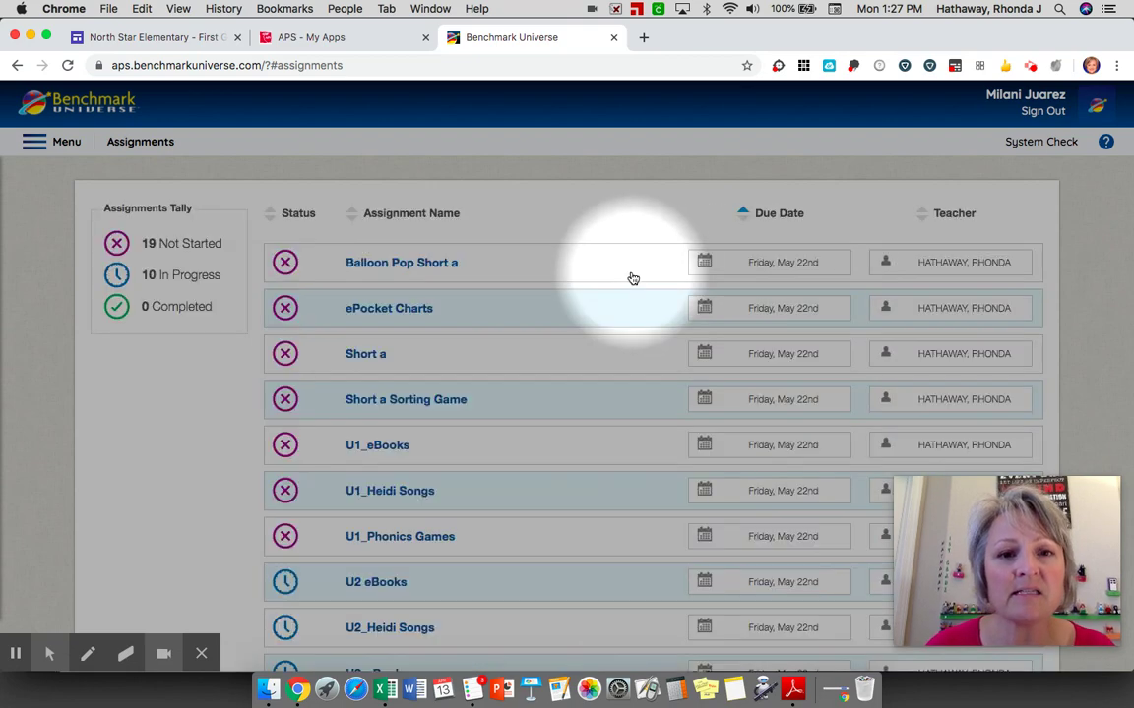
# Open the U7-eBooks assignment, look through its assigned materials, and open the e-book "Toad and His Boat"
pyautogui.scroll(-15, 419, 438)
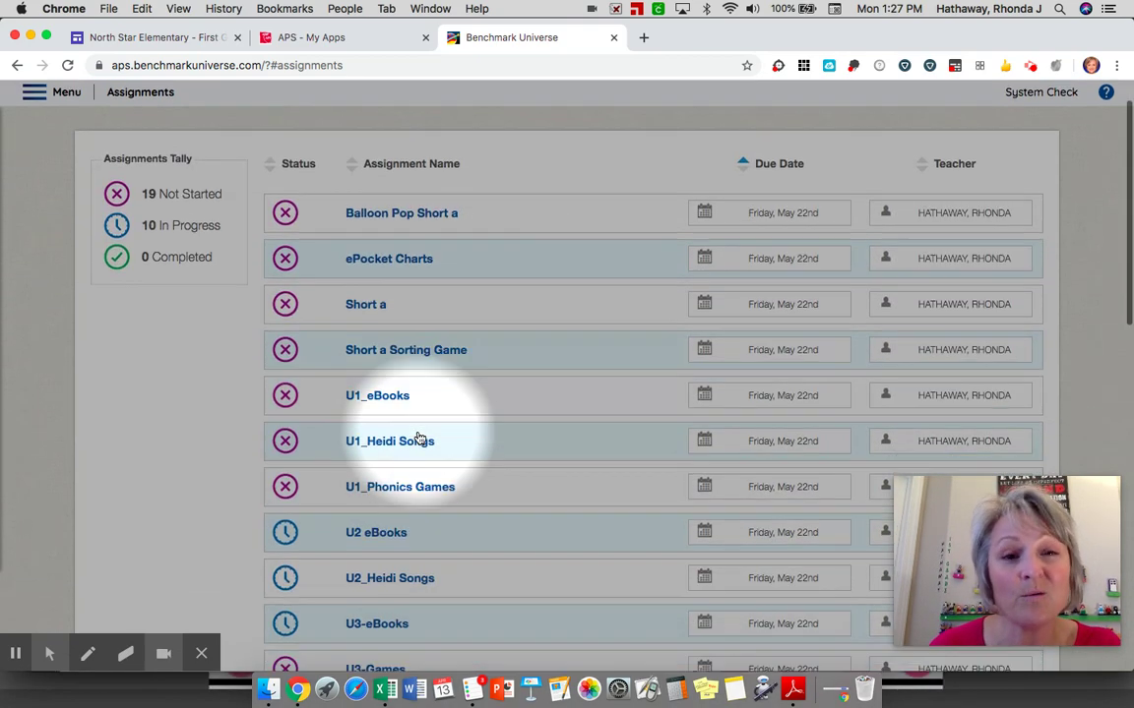
pyautogui.scroll(-4, 413, 433)
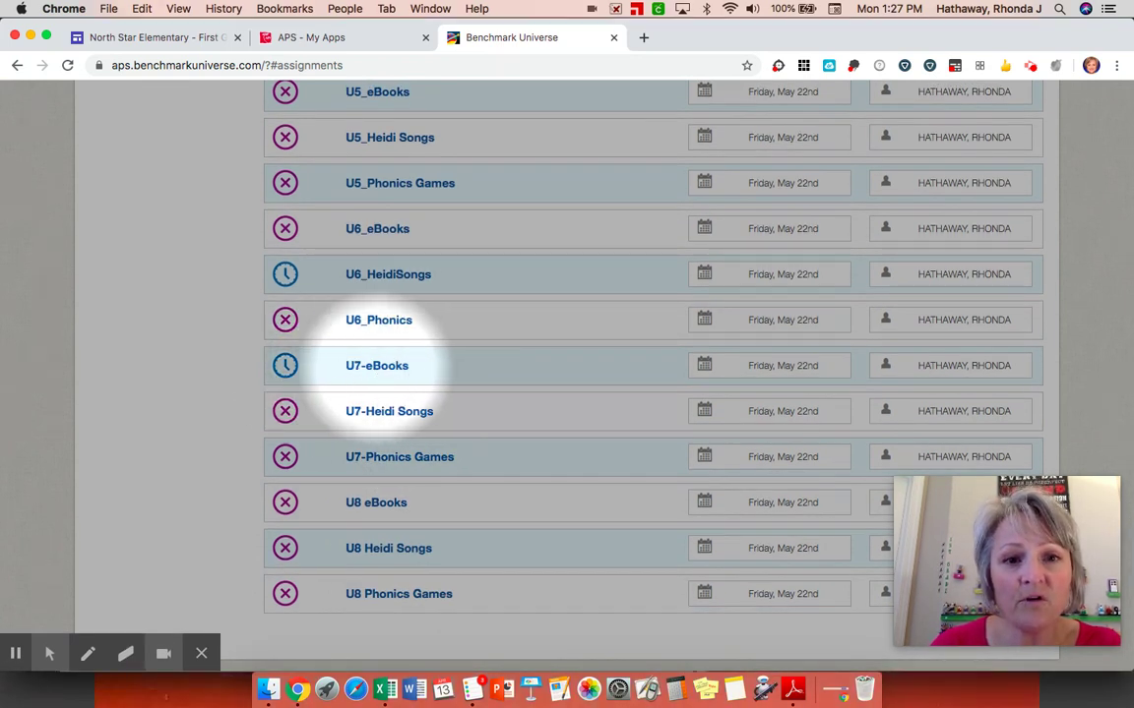
pyautogui.click(377, 374)
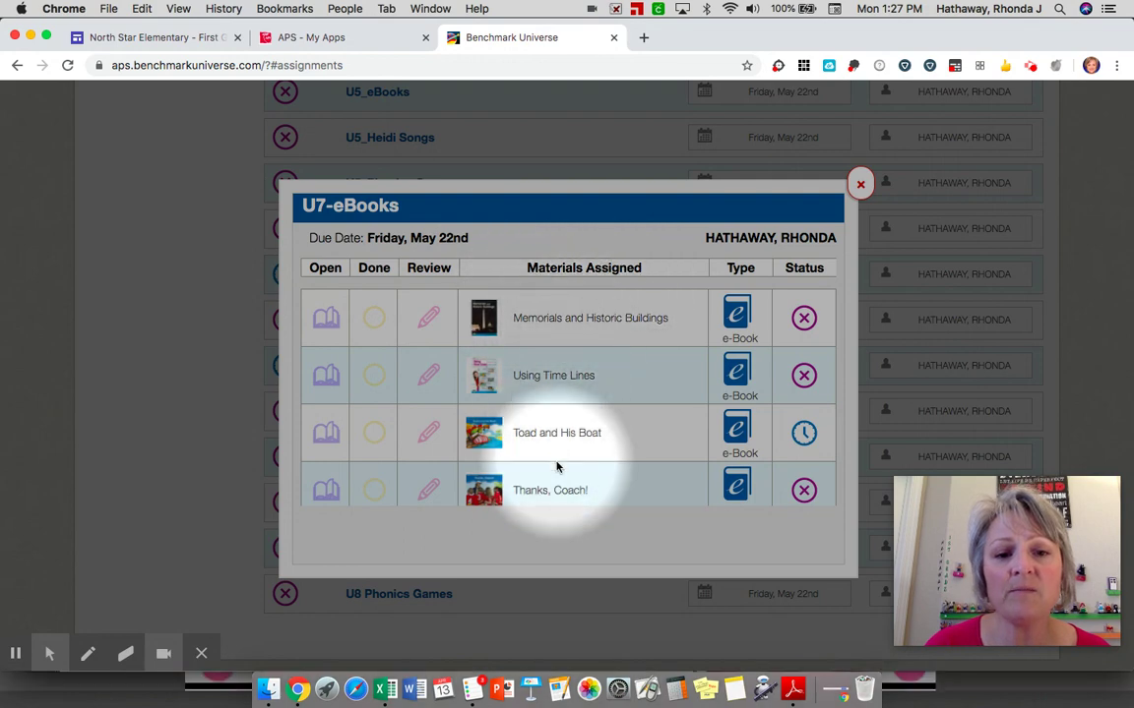
pyautogui.scroll(-15, 557, 469)
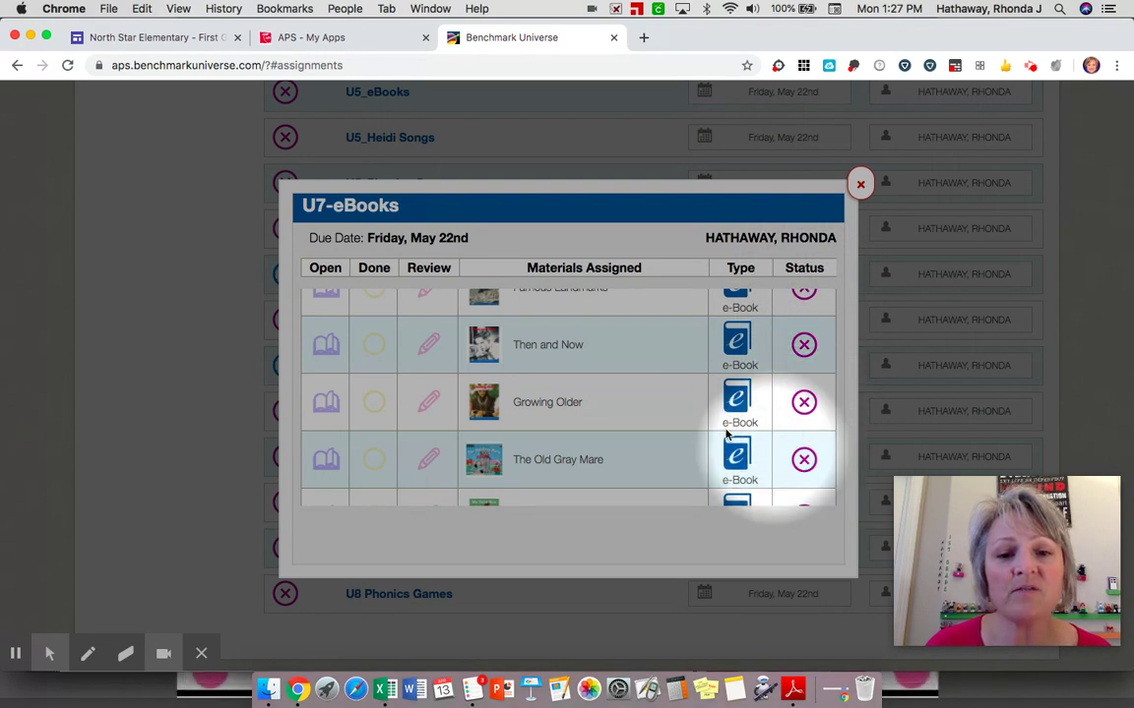
pyautogui.scroll(-4, 632, 417)
pyautogui.scroll(10, 631, 417)
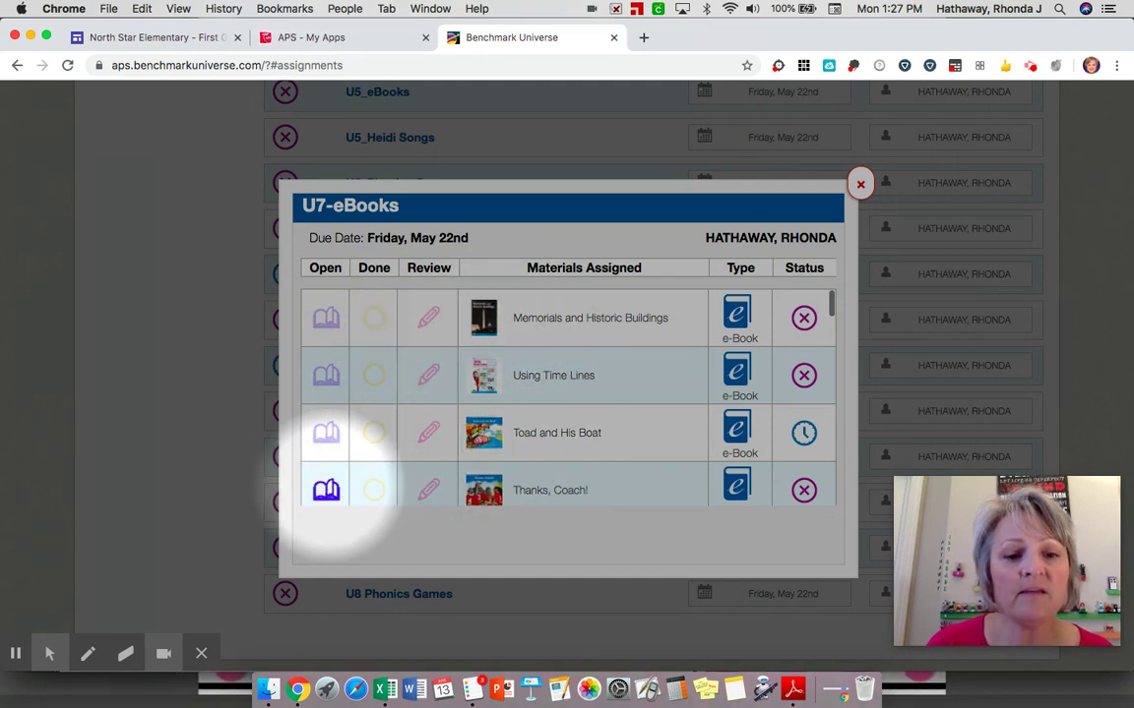
pyautogui.click(328, 438)
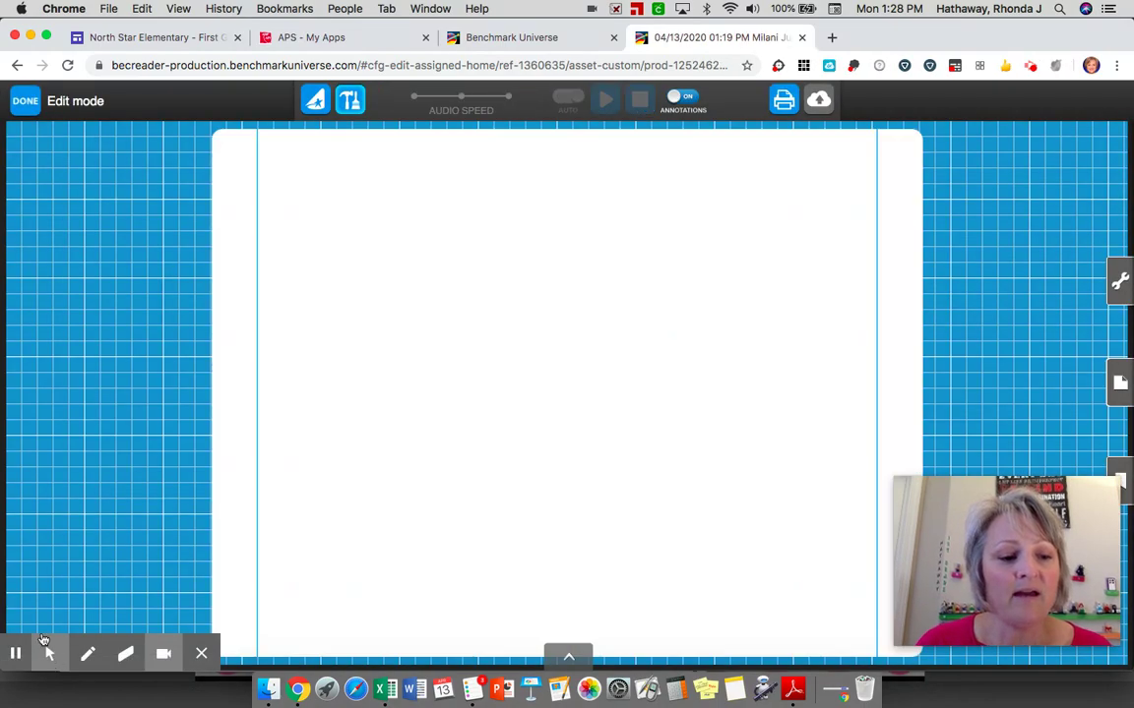
# Switch the e-book's Auto option on, start the read-aloud audio, and turn from the cover to the title page
pyautogui.moveTo(50, 649)
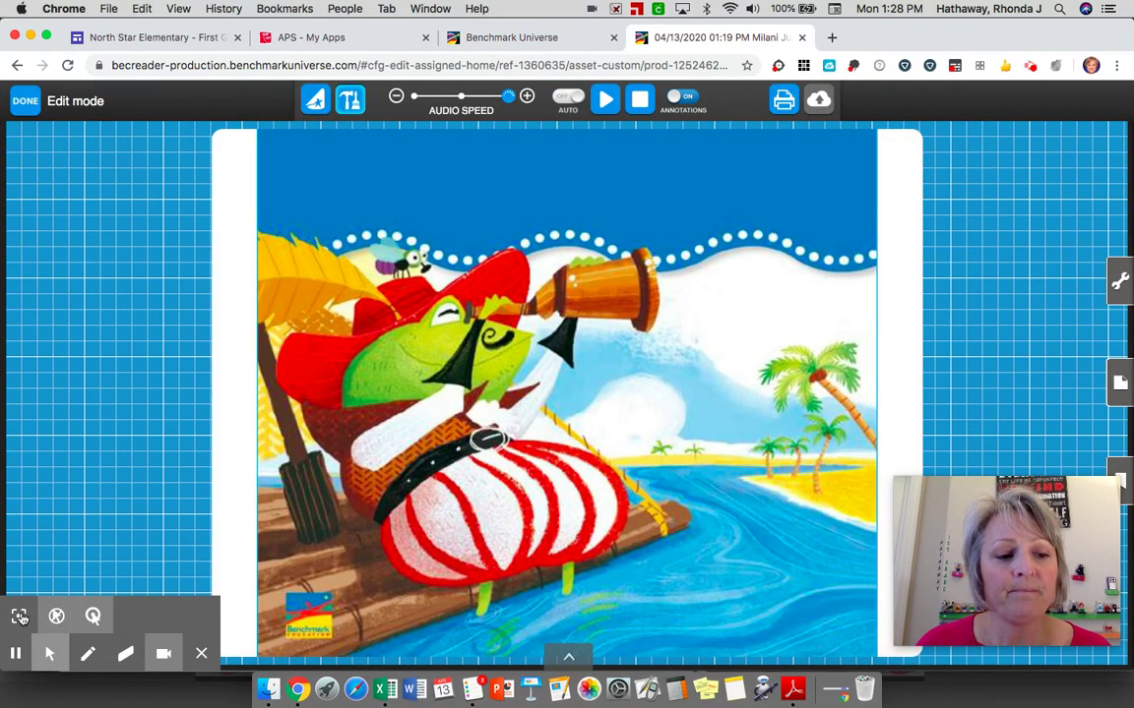
pyautogui.click(19, 616)
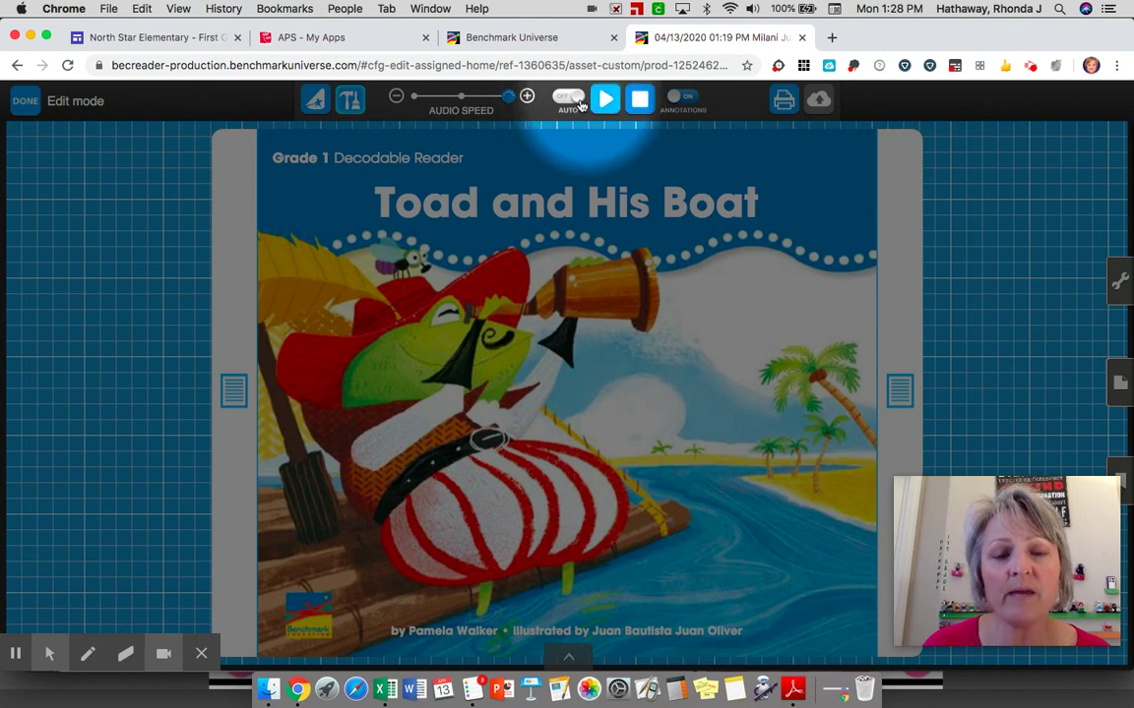
pyautogui.click(569, 99)
pyautogui.click(600, 100)
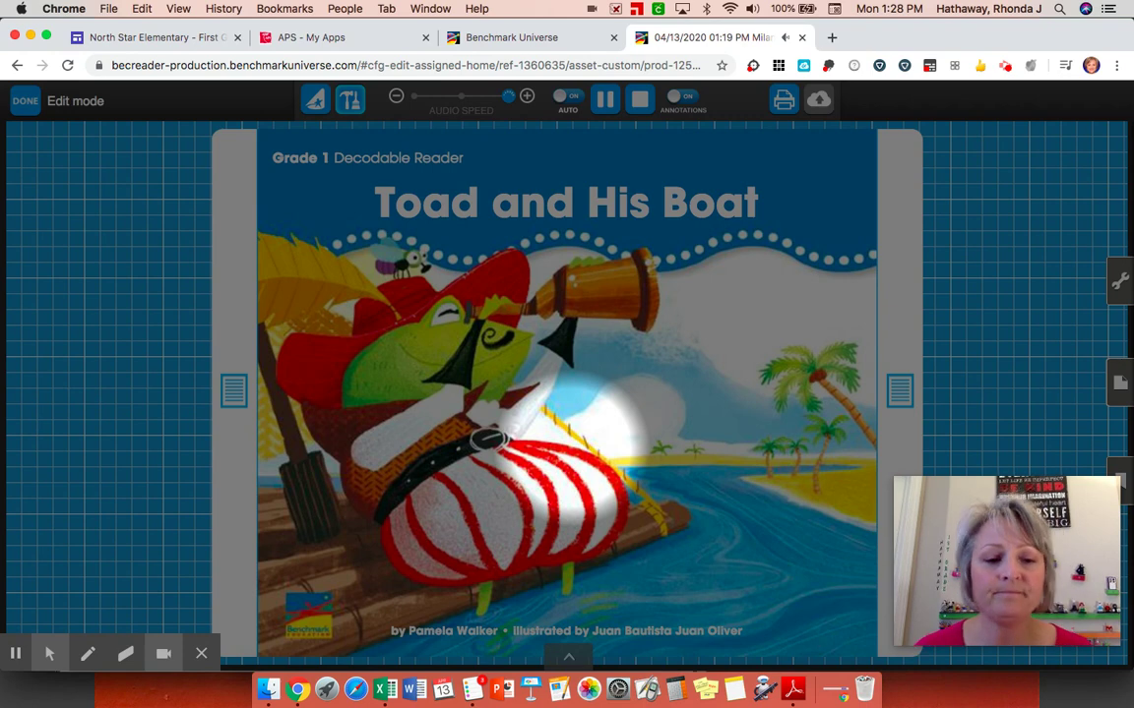
pyautogui.click(50, 655)
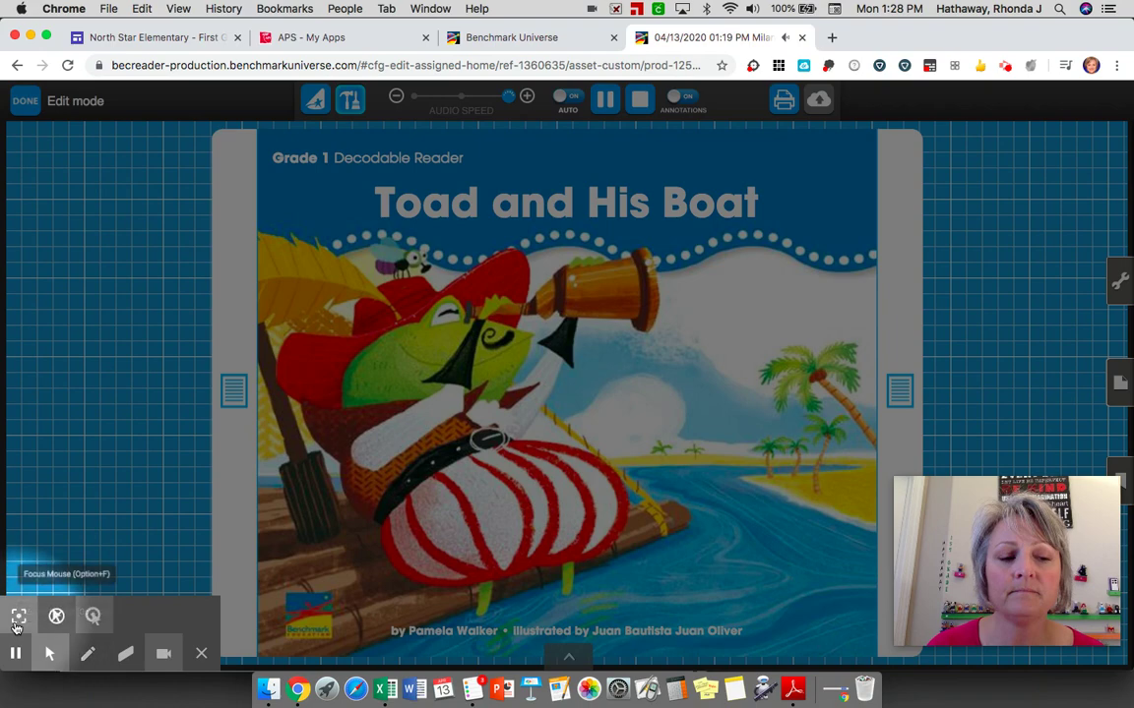
pyautogui.click(18, 620)
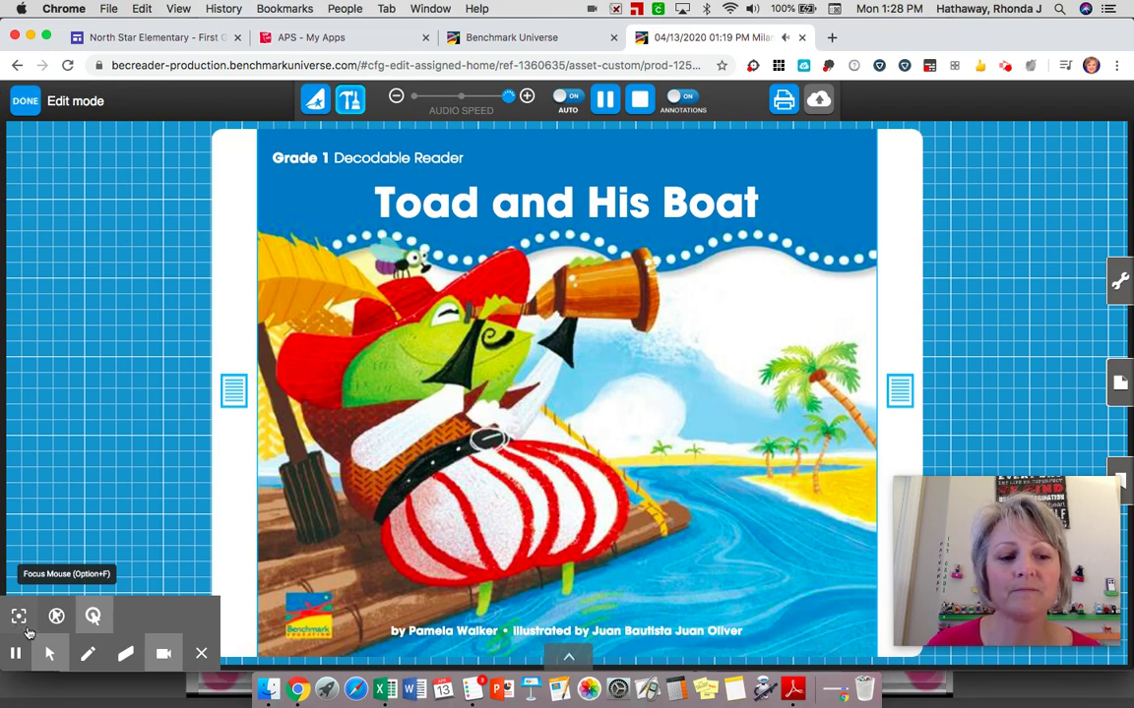
pyautogui.click(19, 616)
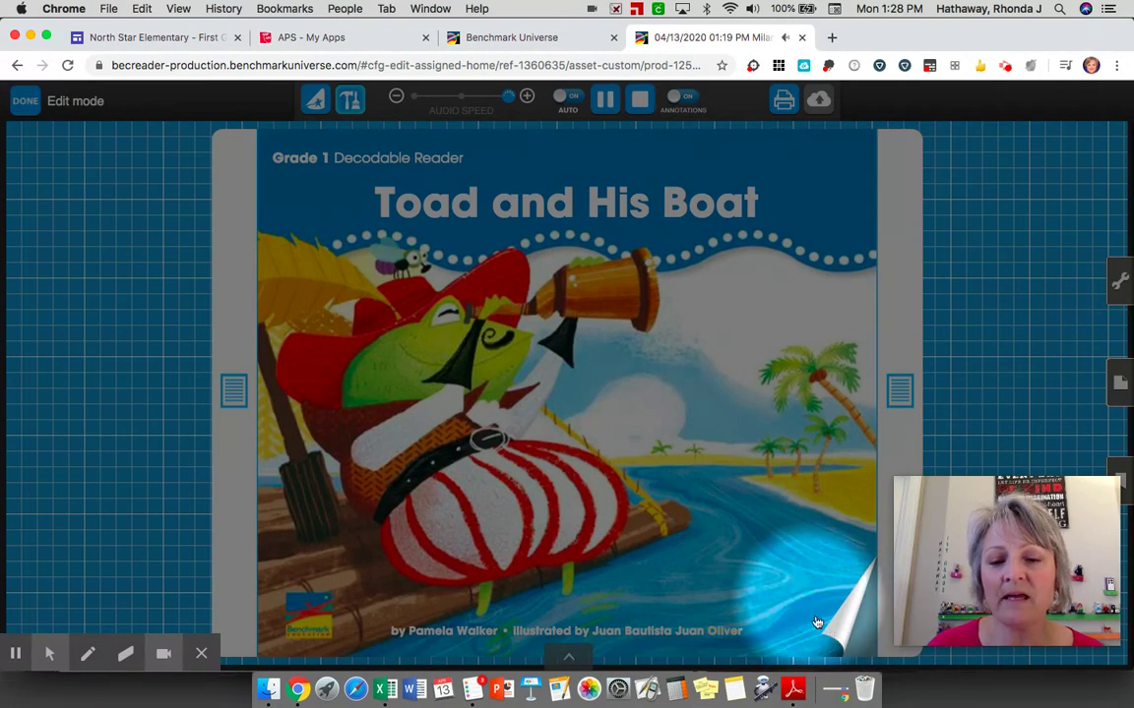
pyautogui.click(818, 622)
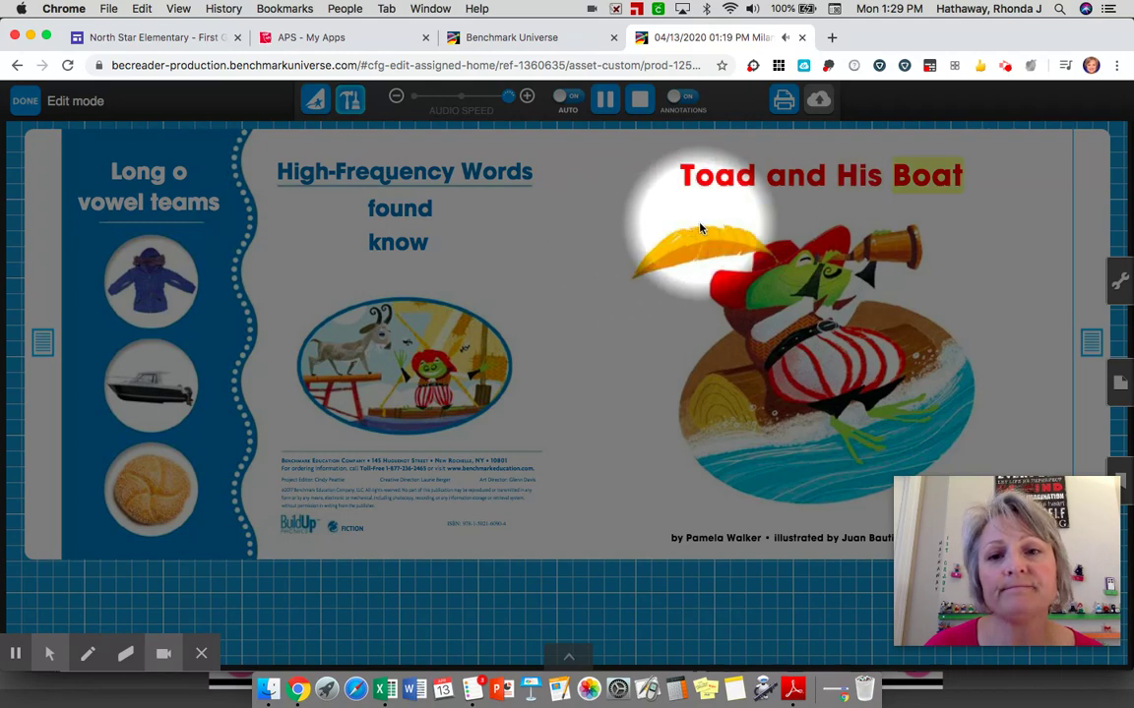
# Pause the read-aloud and close both the "Toad and His Boat" e-book and the U7-eBooks assignment
pyautogui.click(604, 99)
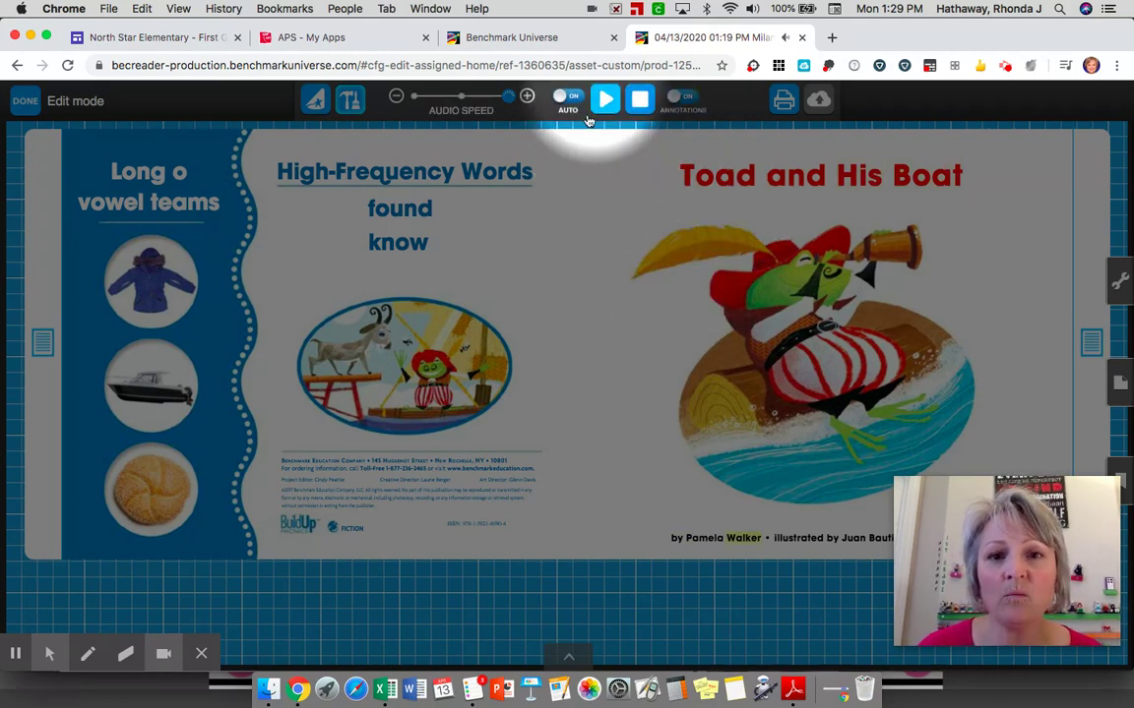
pyautogui.click(802, 38)
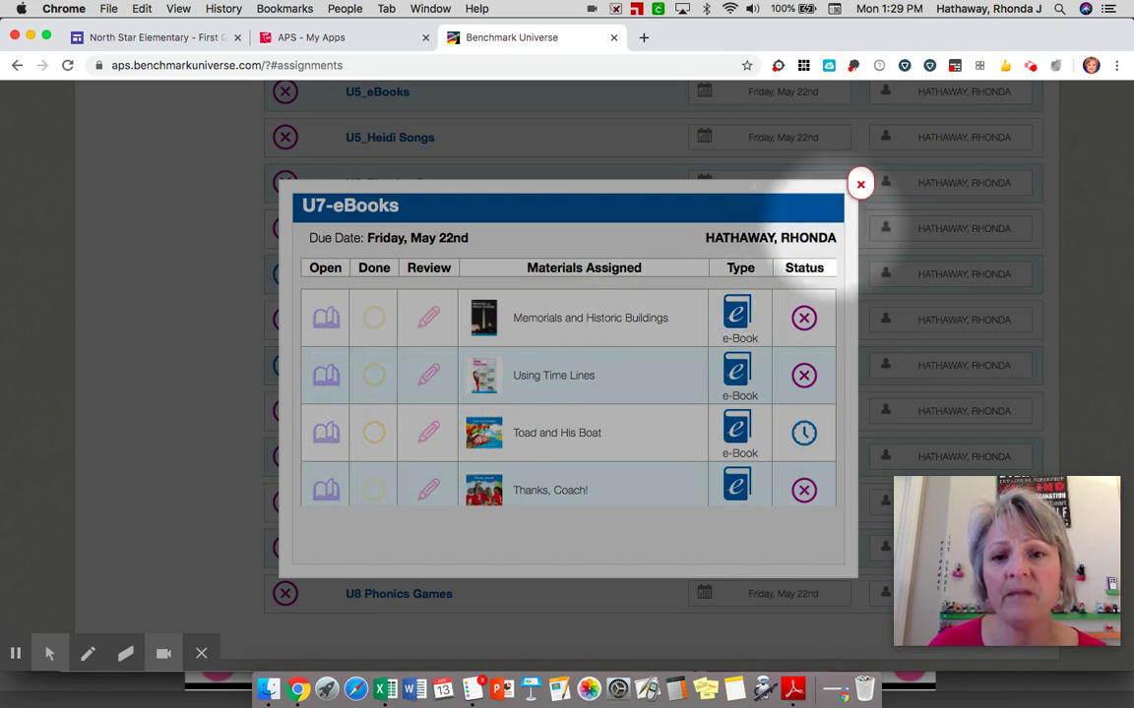
pyautogui.click(860, 184)
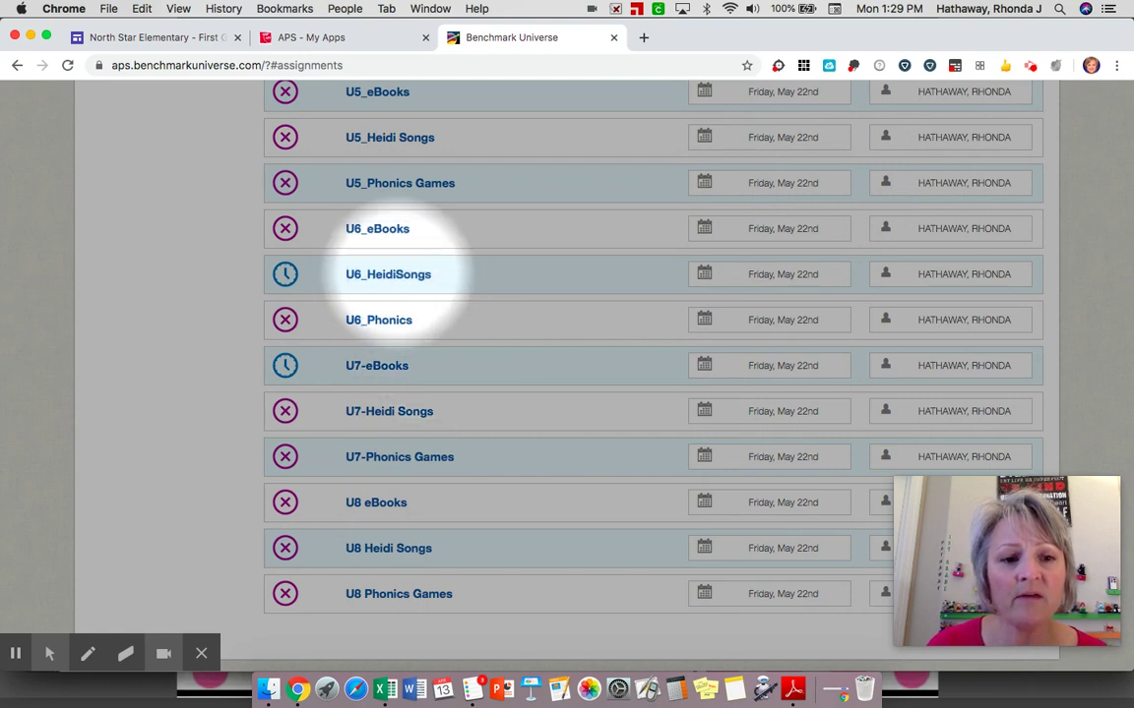
# Open the "for Song (H-F words)" video from the U6_HeidiSongs assignment and play it
pyautogui.click(398, 275)
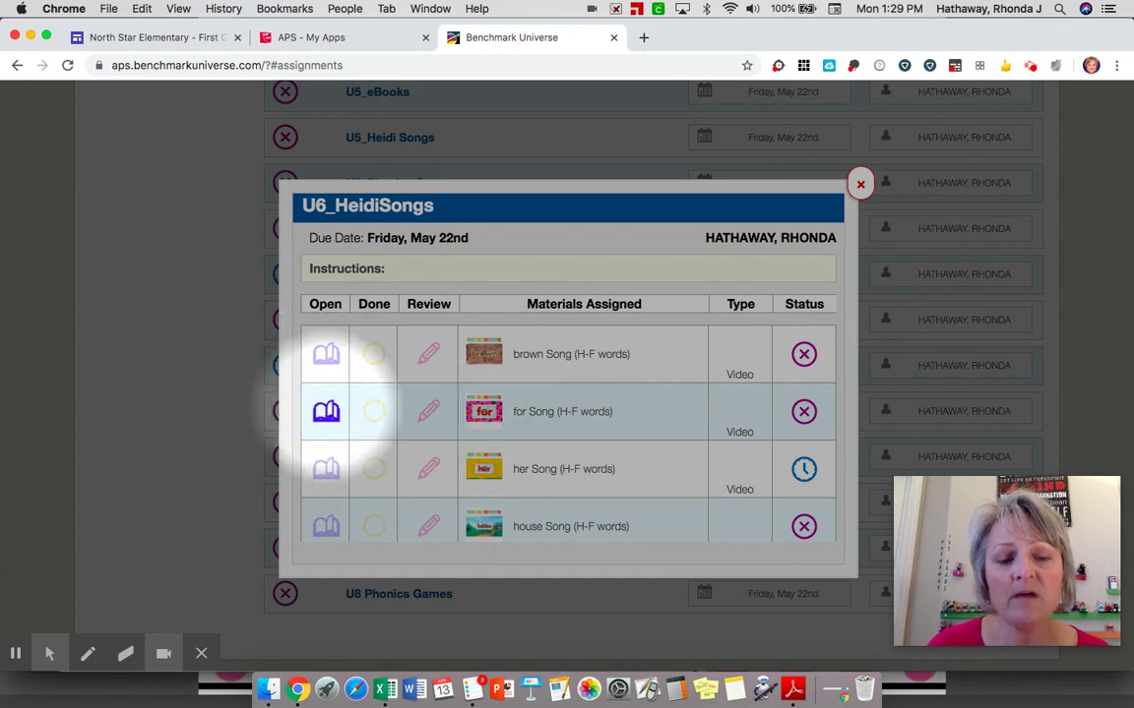
pyautogui.click(325, 412)
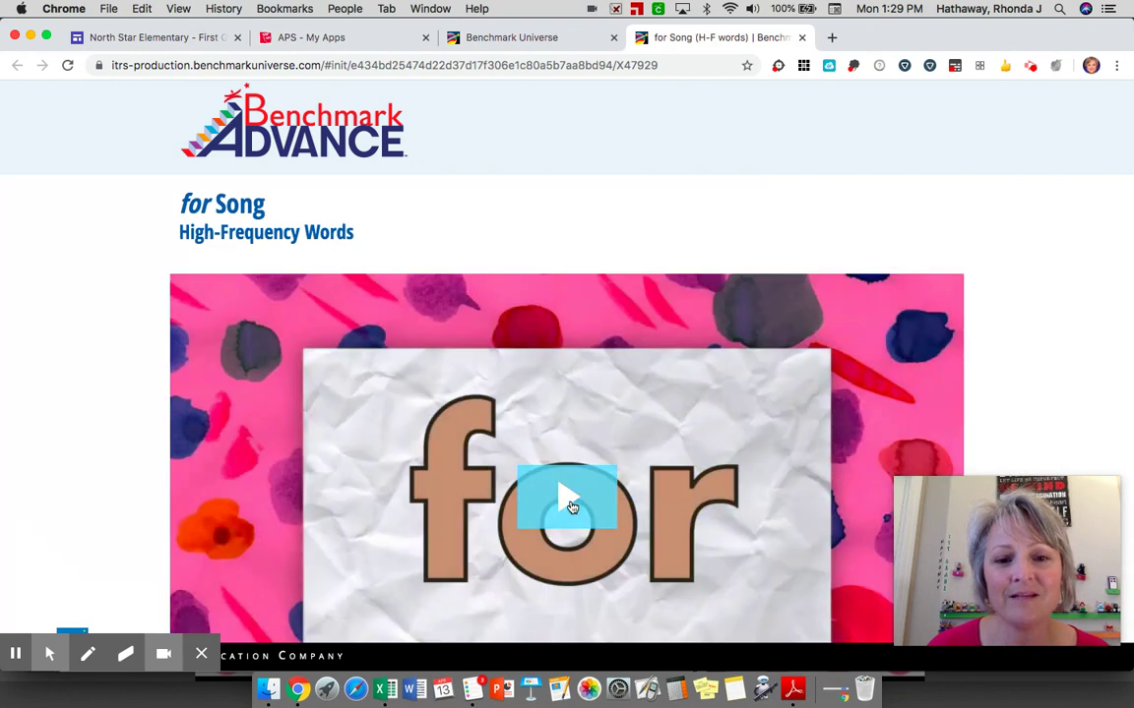
pyautogui.click(569, 506)
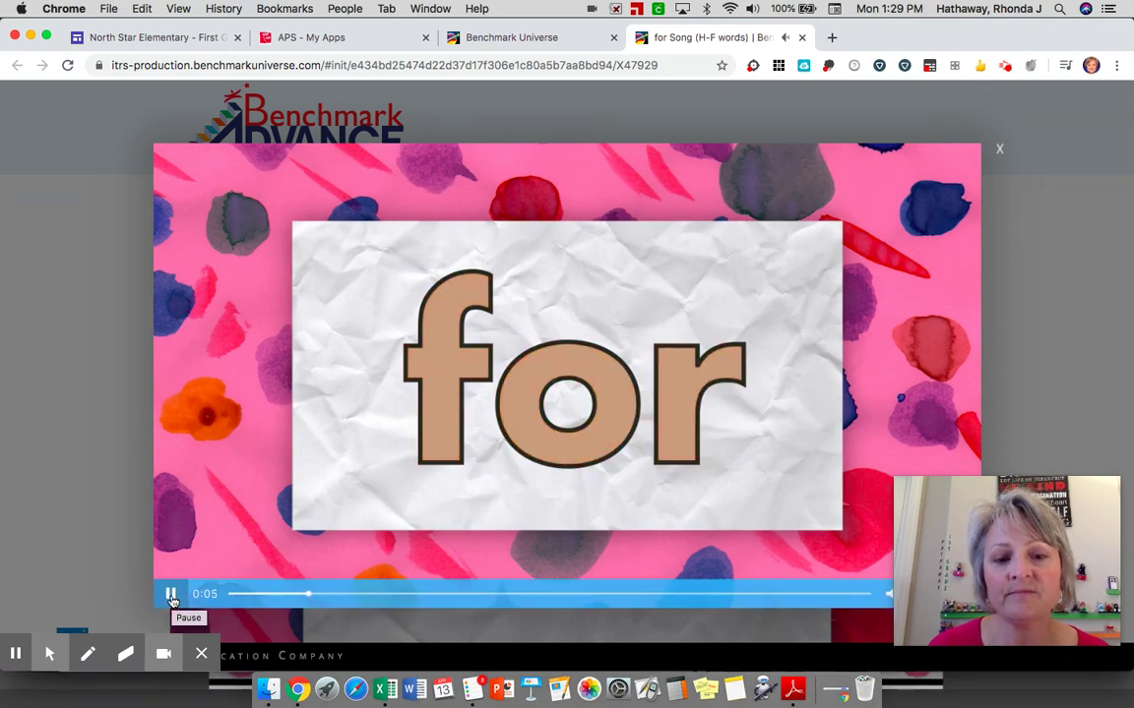
# Pause the "for Song" video, then close it and the U6_HeidiSongs assignment
pyautogui.click(171, 596)
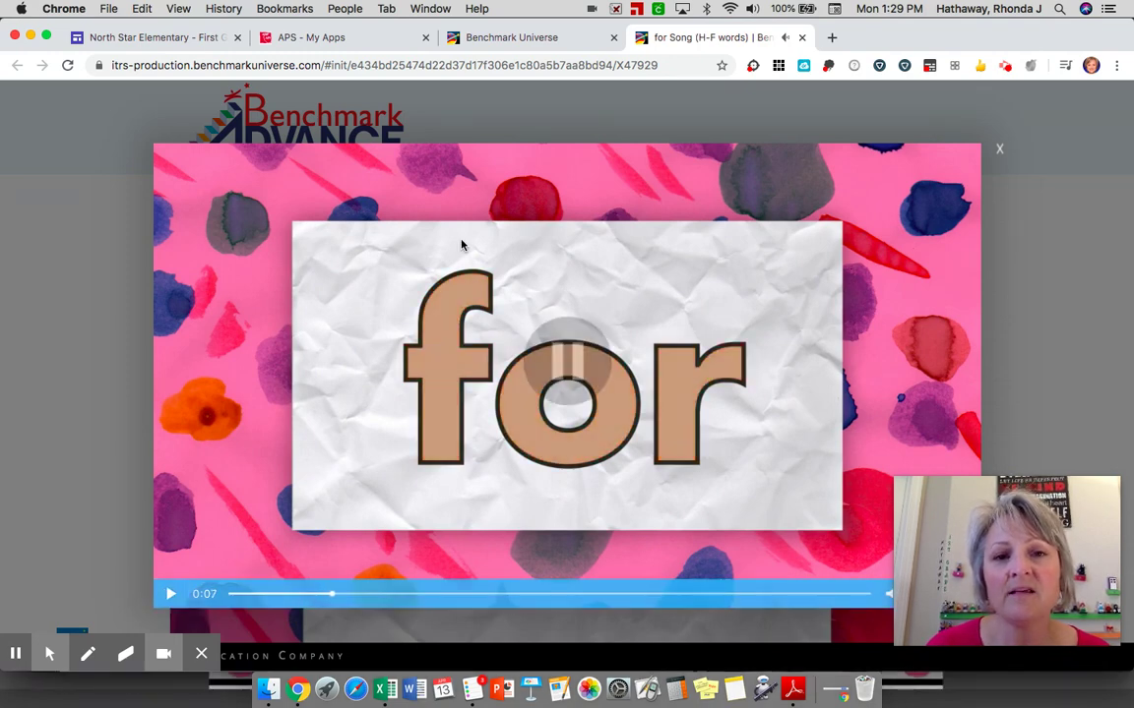
pyautogui.click(802, 37)
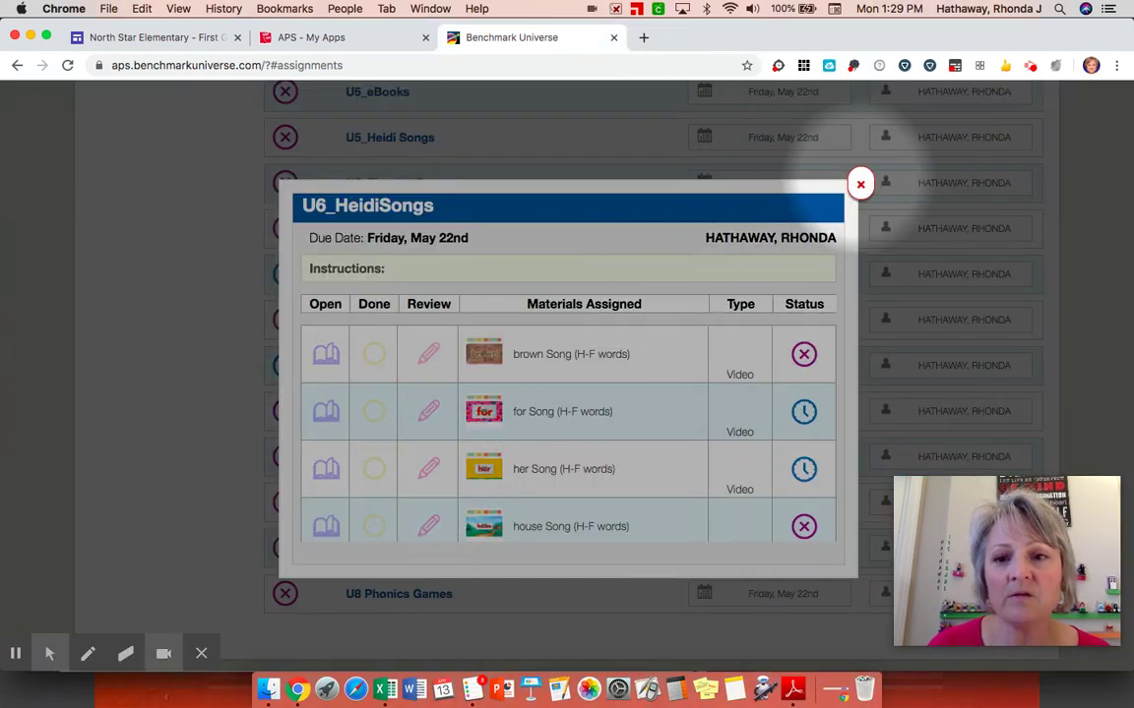
pyautogui.click(860, 183)
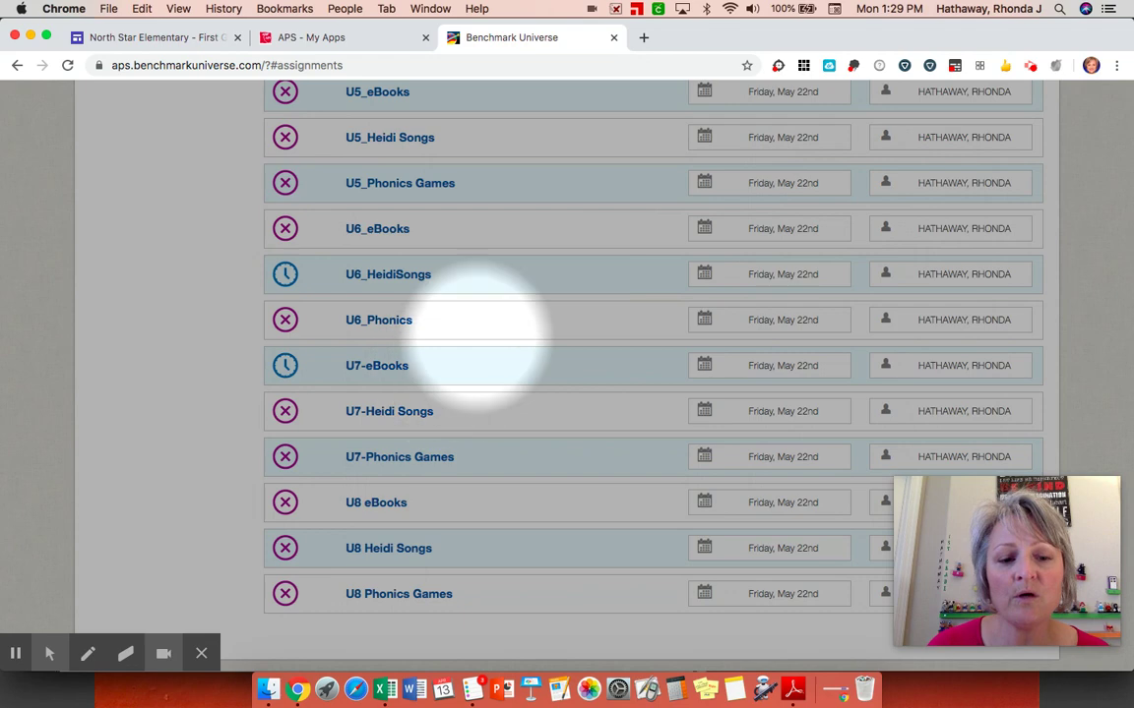
# Return to the beginning of the Assignments page and sign the student out of Benchmark Universe
pyautogui.scroll(3, 487, 314)
pyautogui.scroll(10, 492, 296)
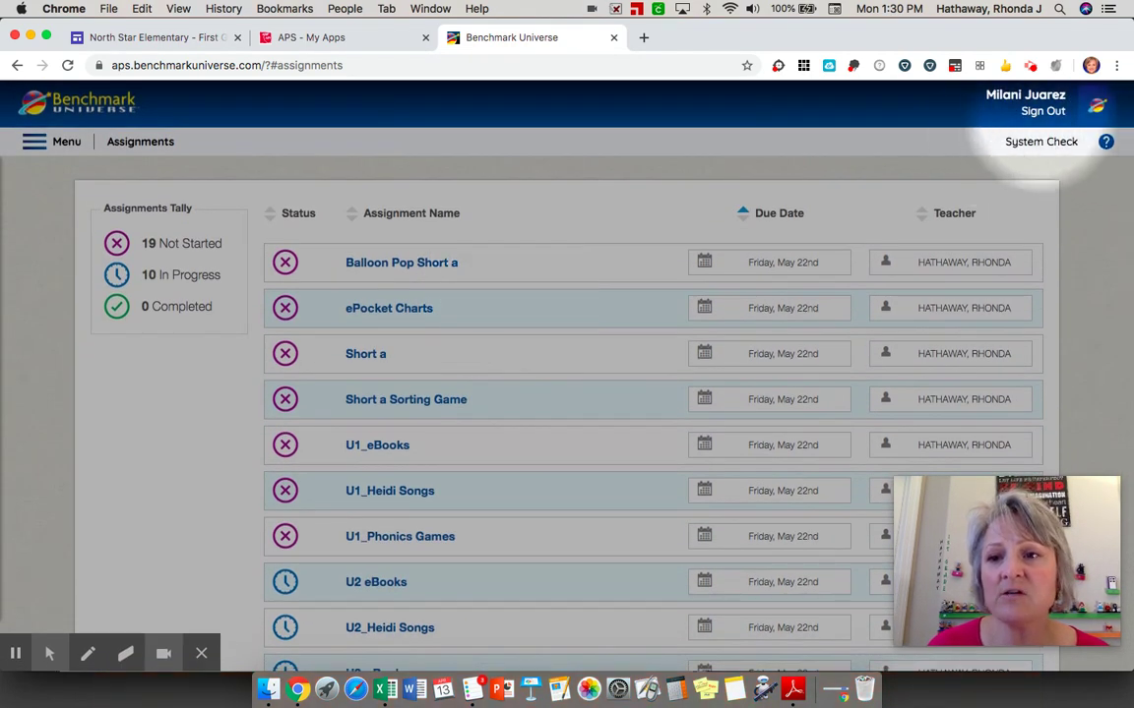
pyautogui.click(1031, 117)
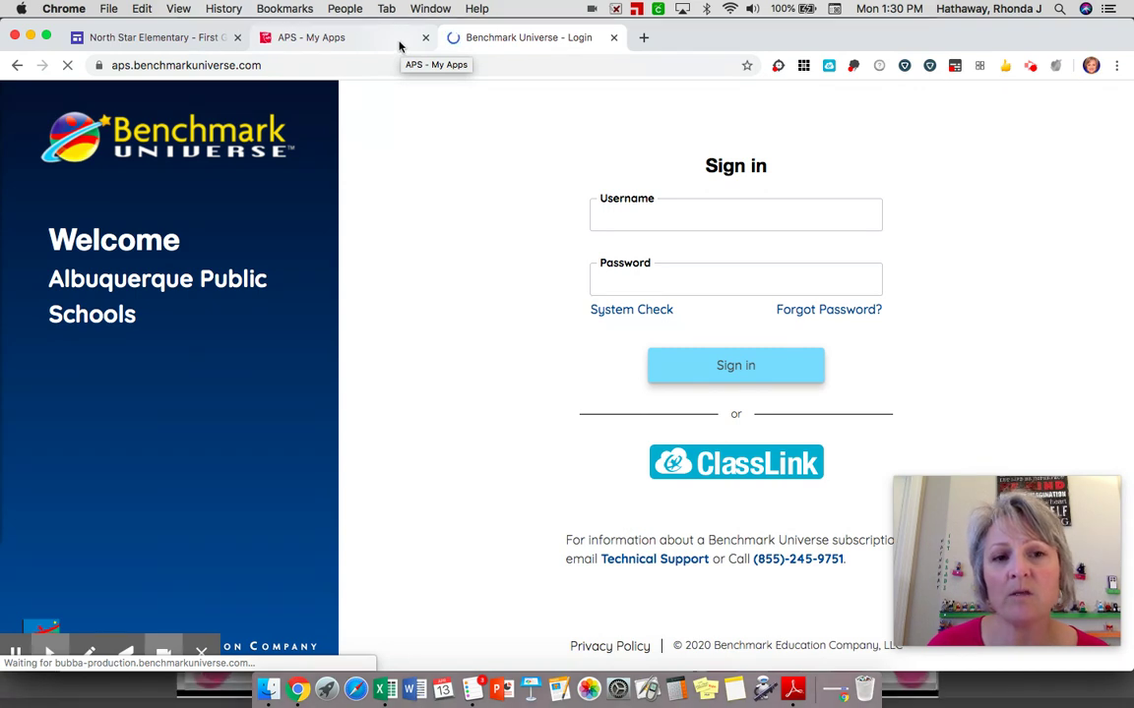
pyautogui.click(49, 653)
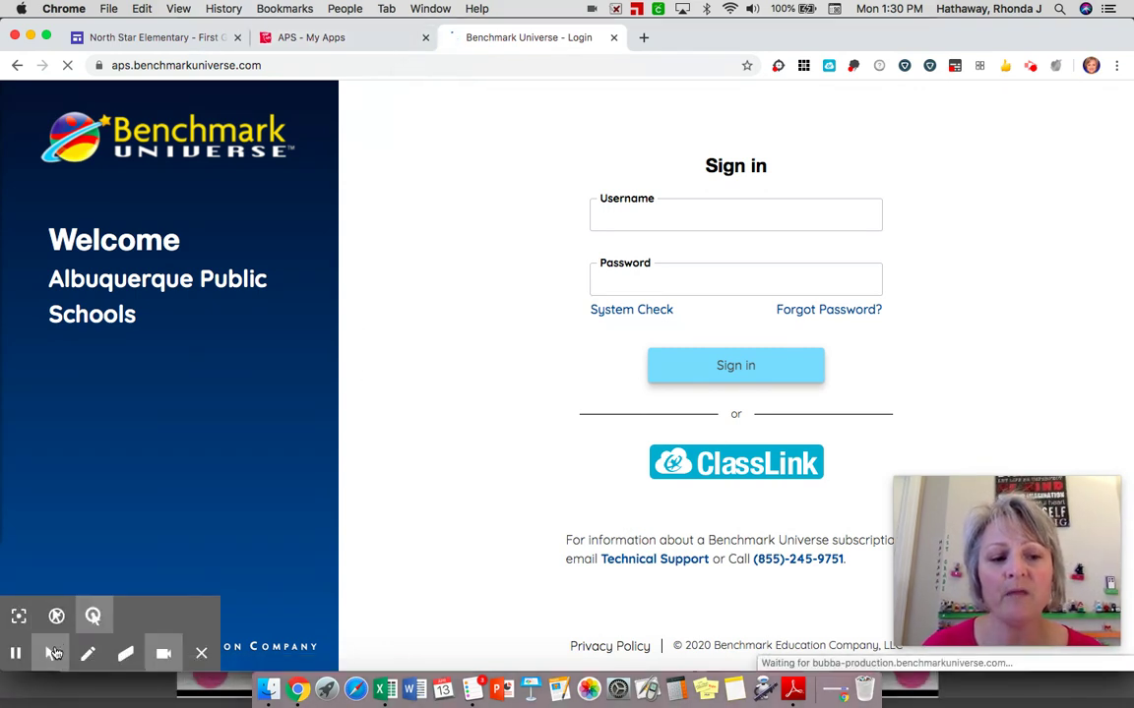
pyautogui.click(93, 616)
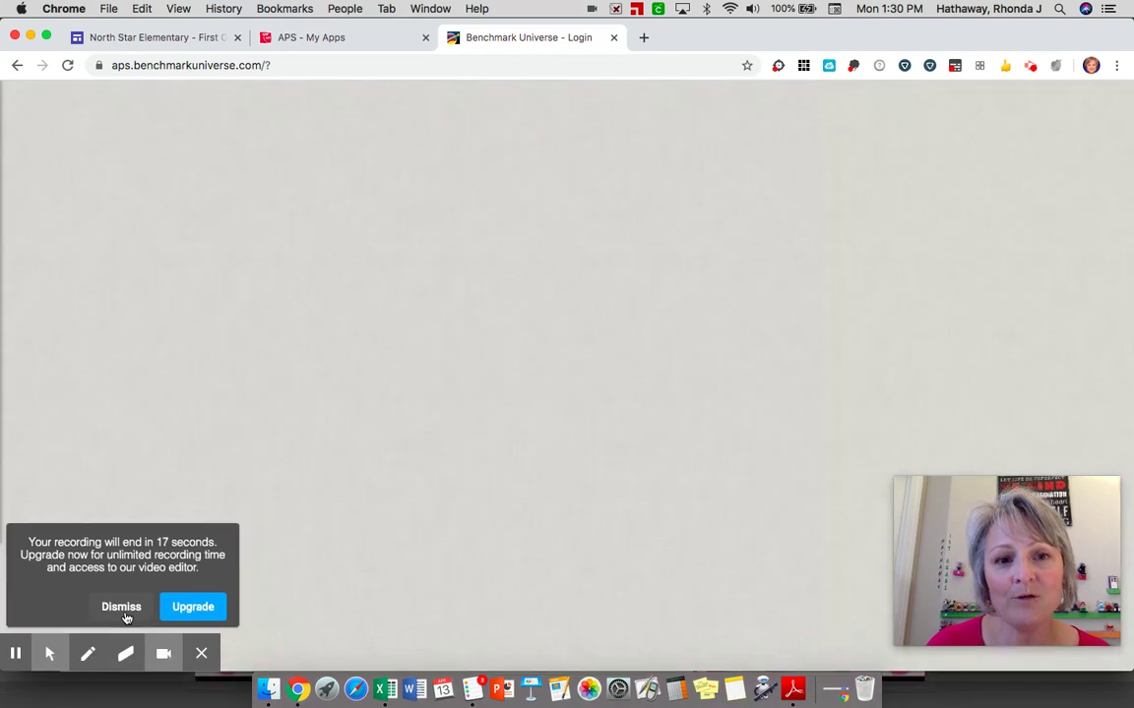
pyautogui.click(121, 607)
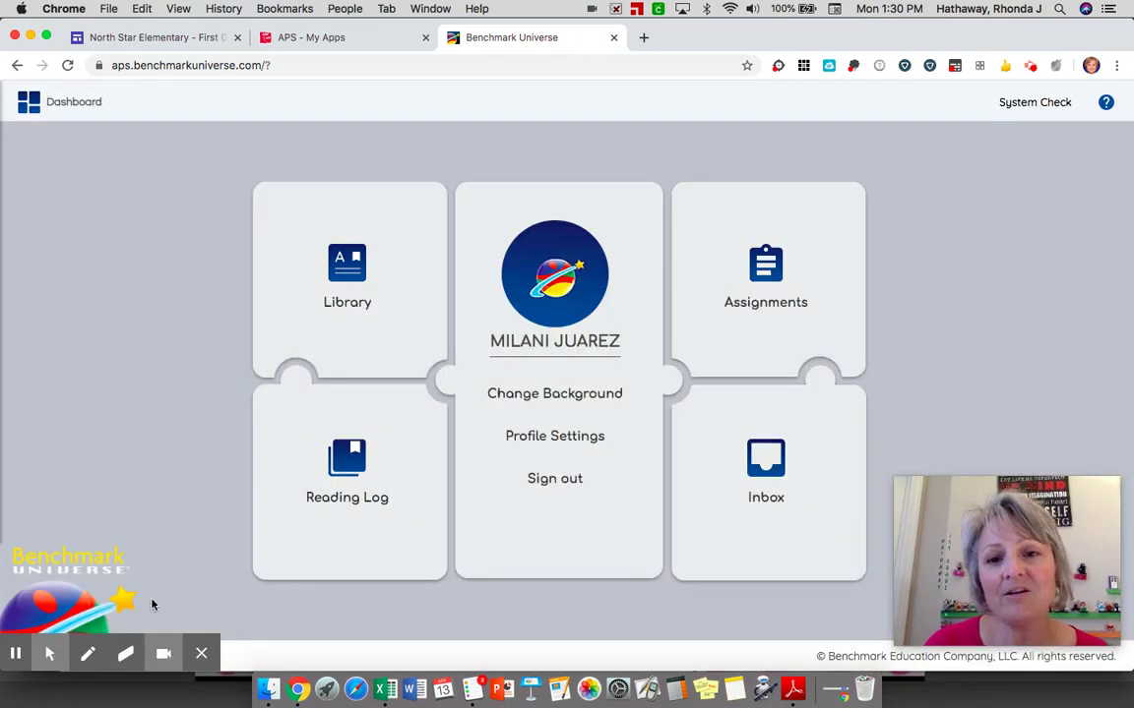